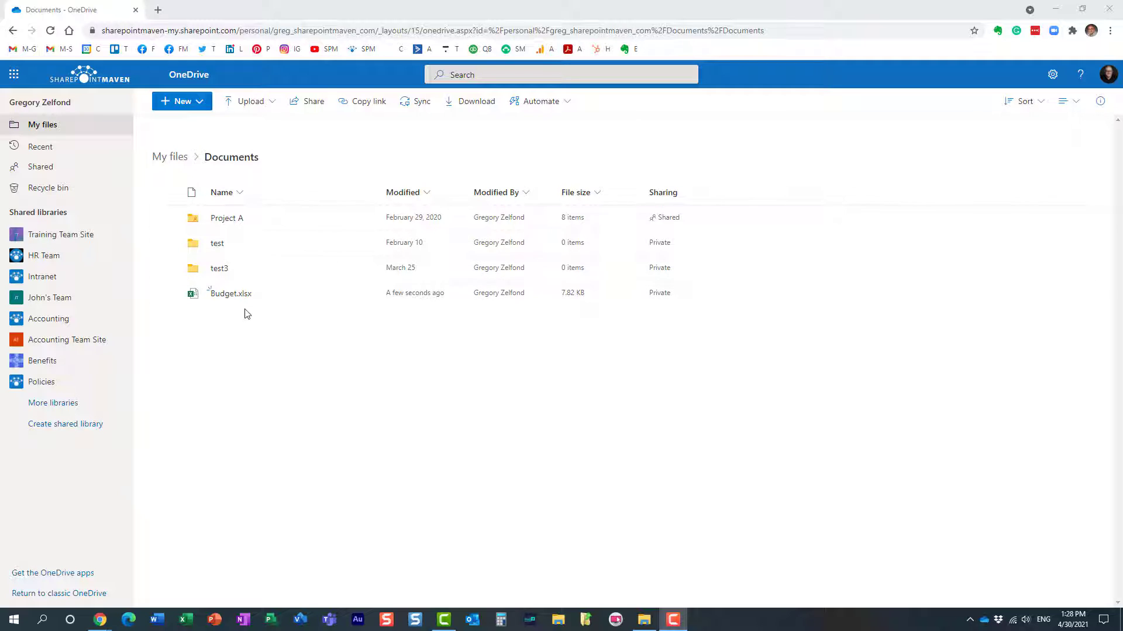
right_click(214, 293)
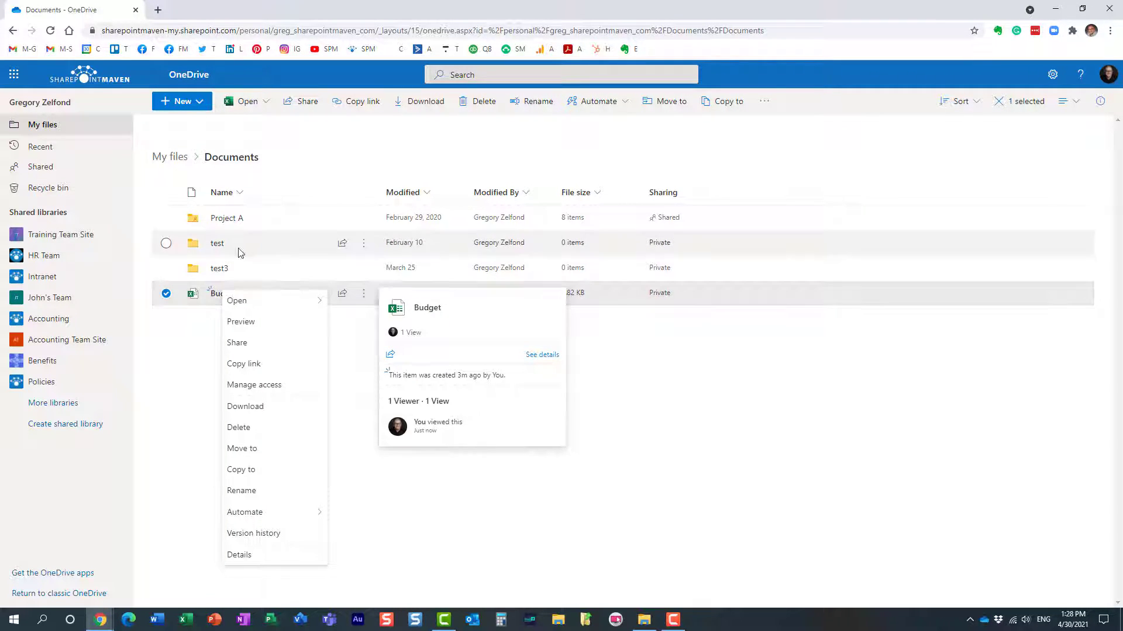
click(250, 348)
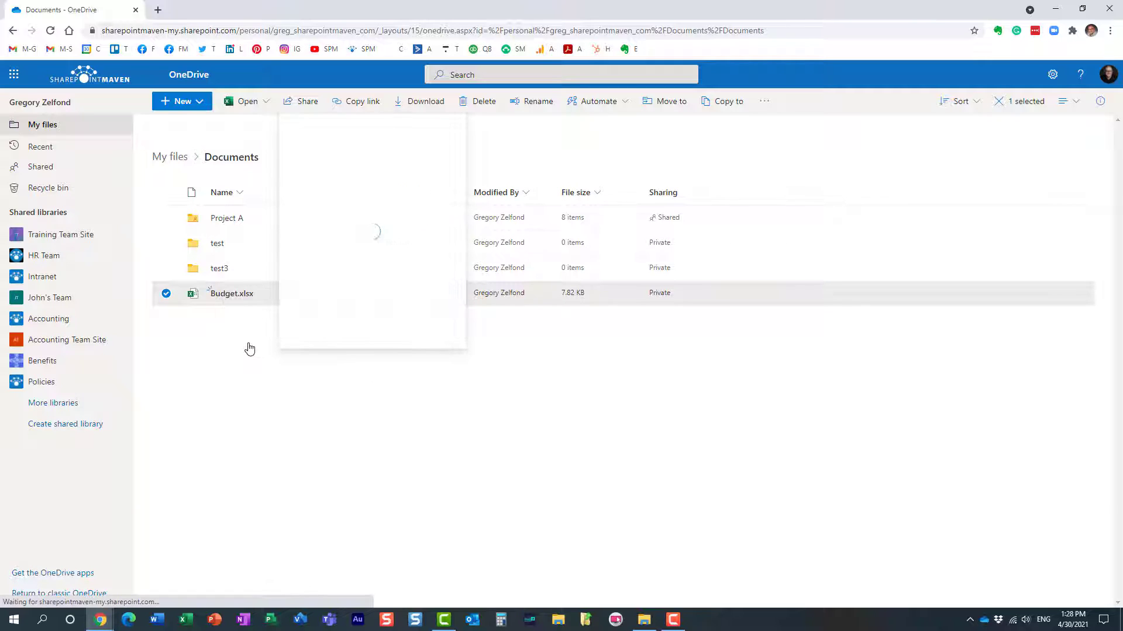
click(376, 172)
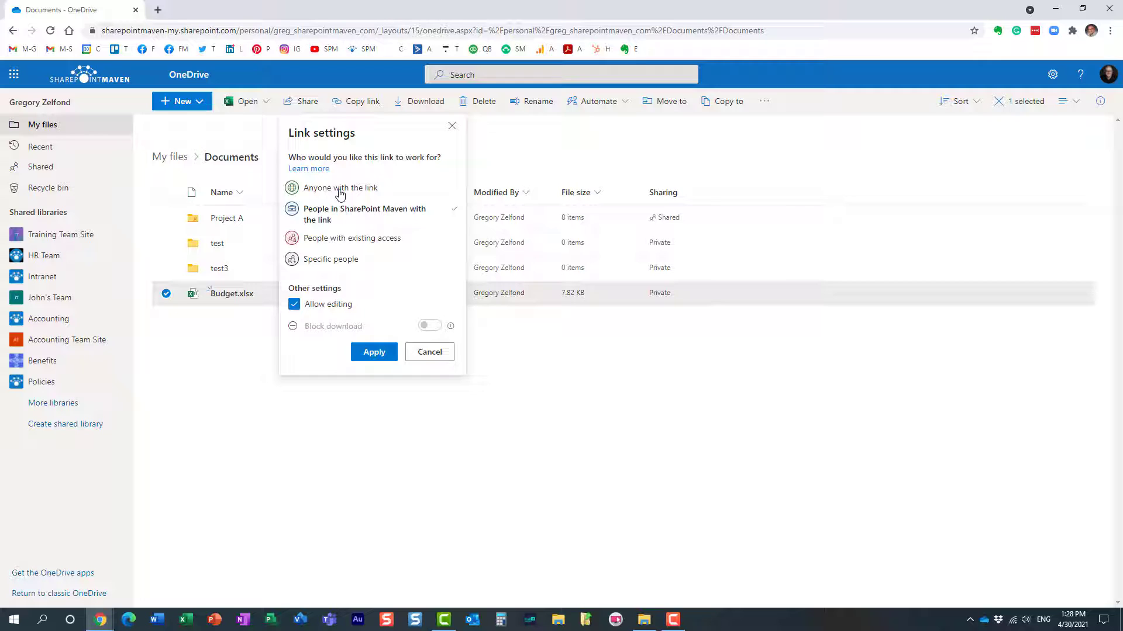
click(320, 191)
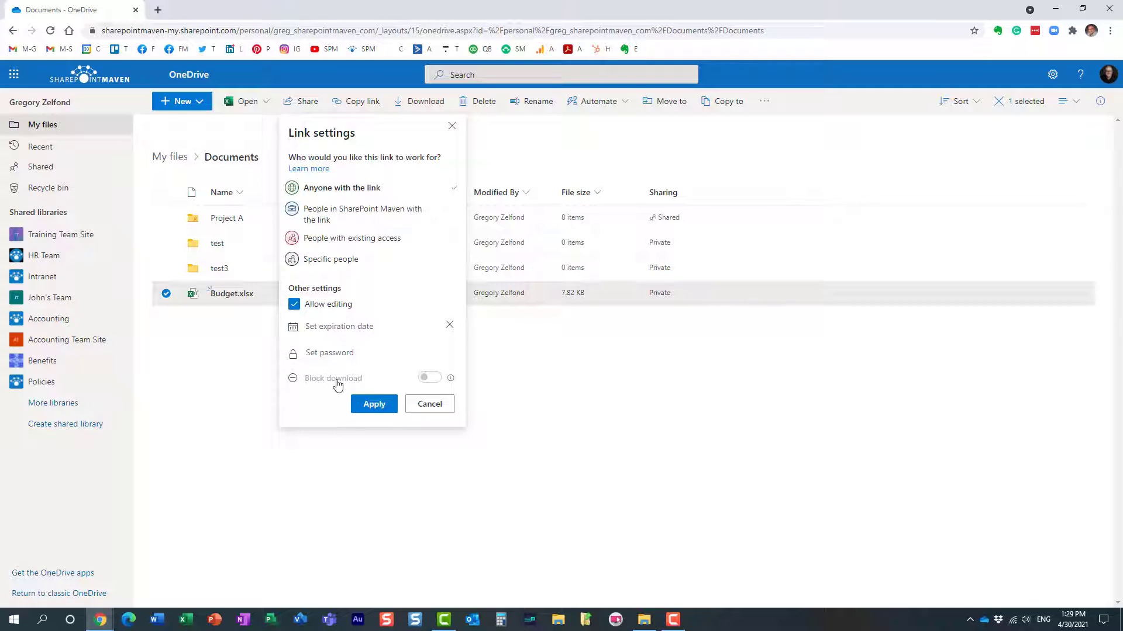
click(335, 350)
Discard the unapplied link settings and reopen sharing for Budget.xlsx.
click(452, 126)
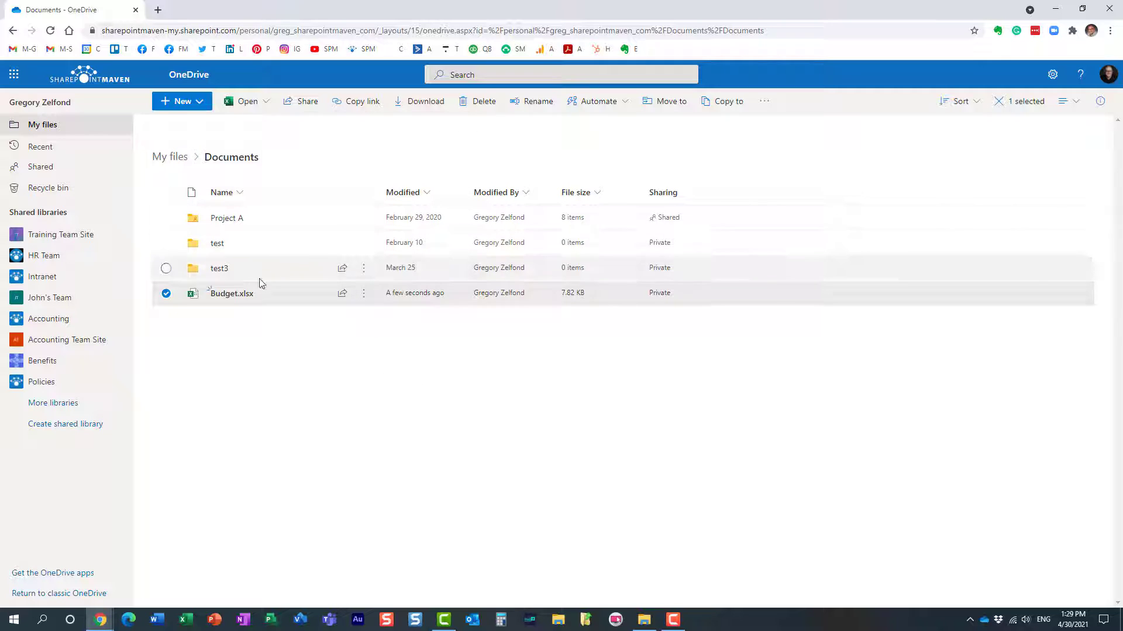
right_click(234, 295)
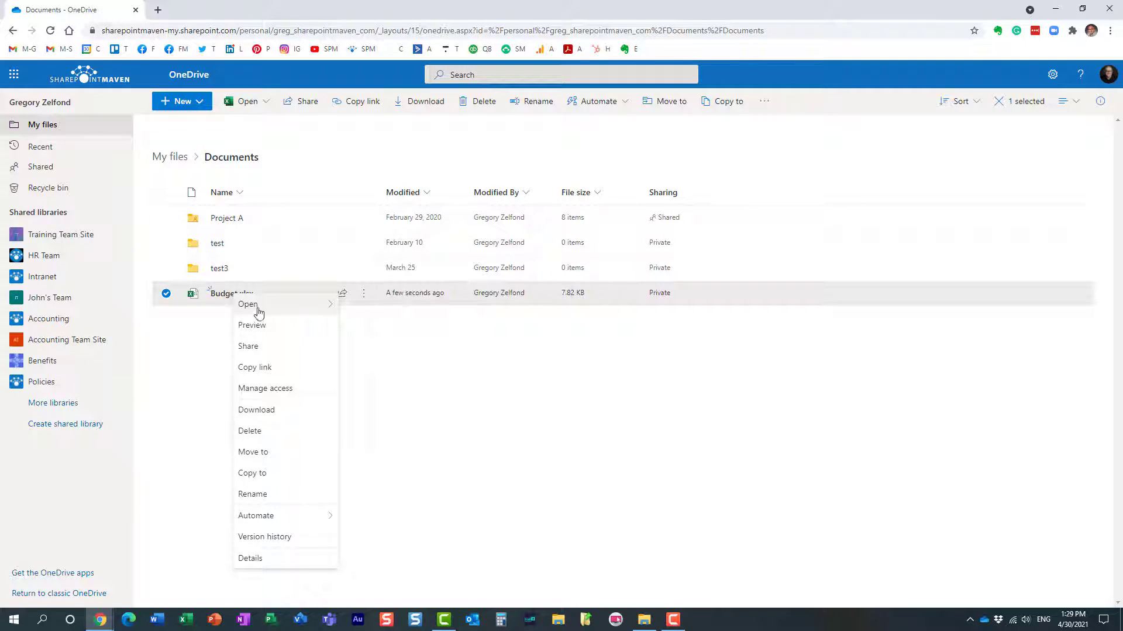
click(253, 346)
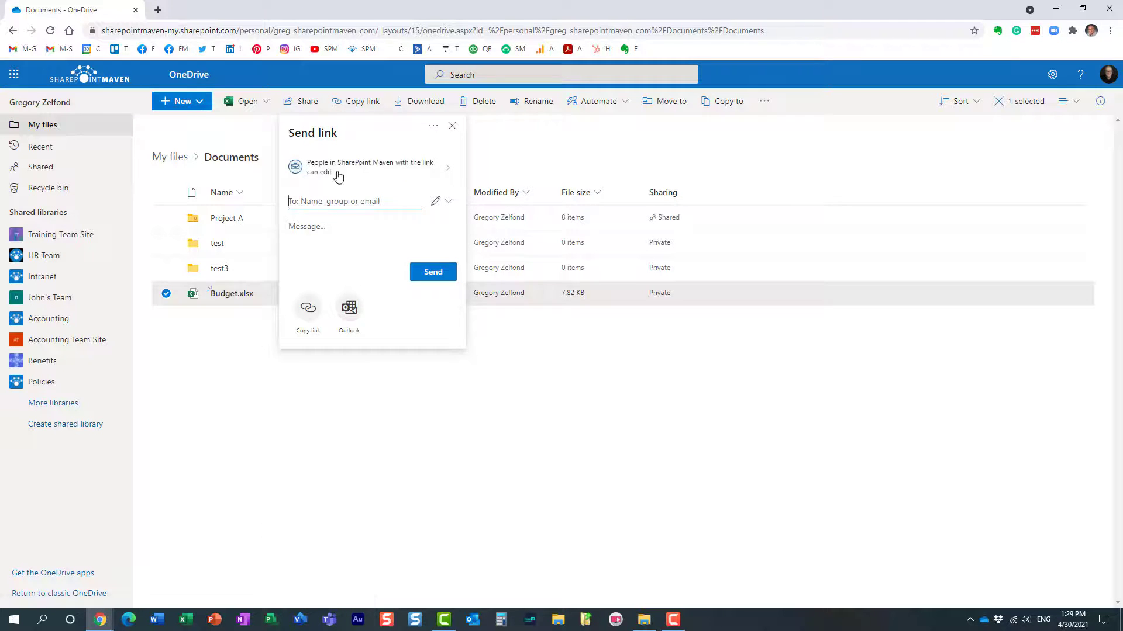
Set the link to Anyone with the link, expiring May 7 2021, with a password.
click(335, 173)
click(327, 191)
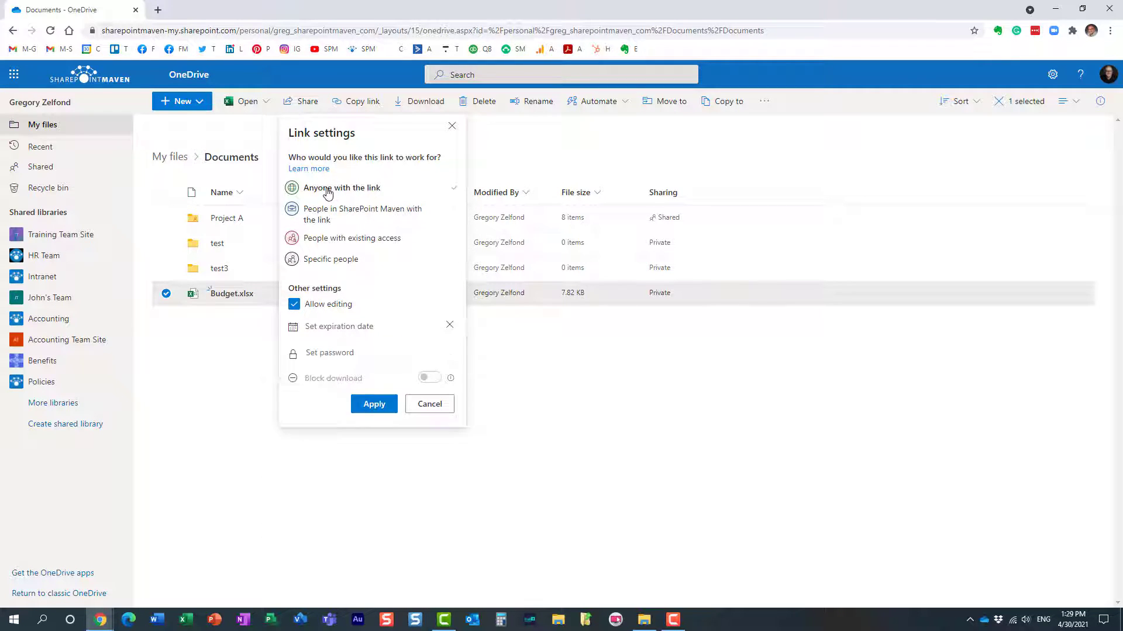
click(344, 326)
click(420, 194)
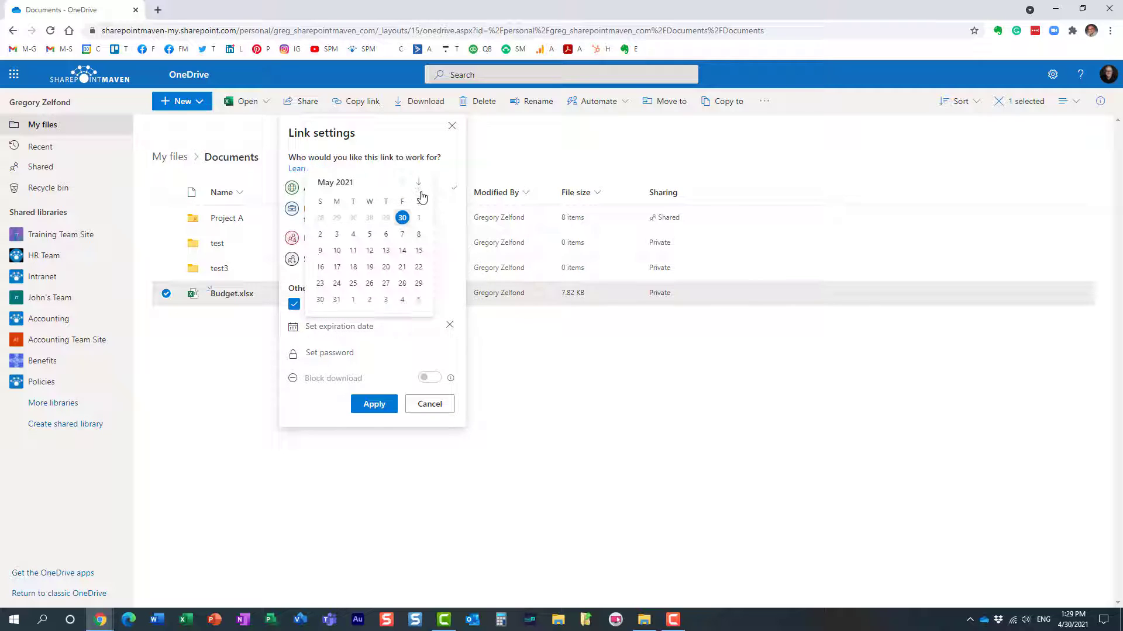
click(403, 235)
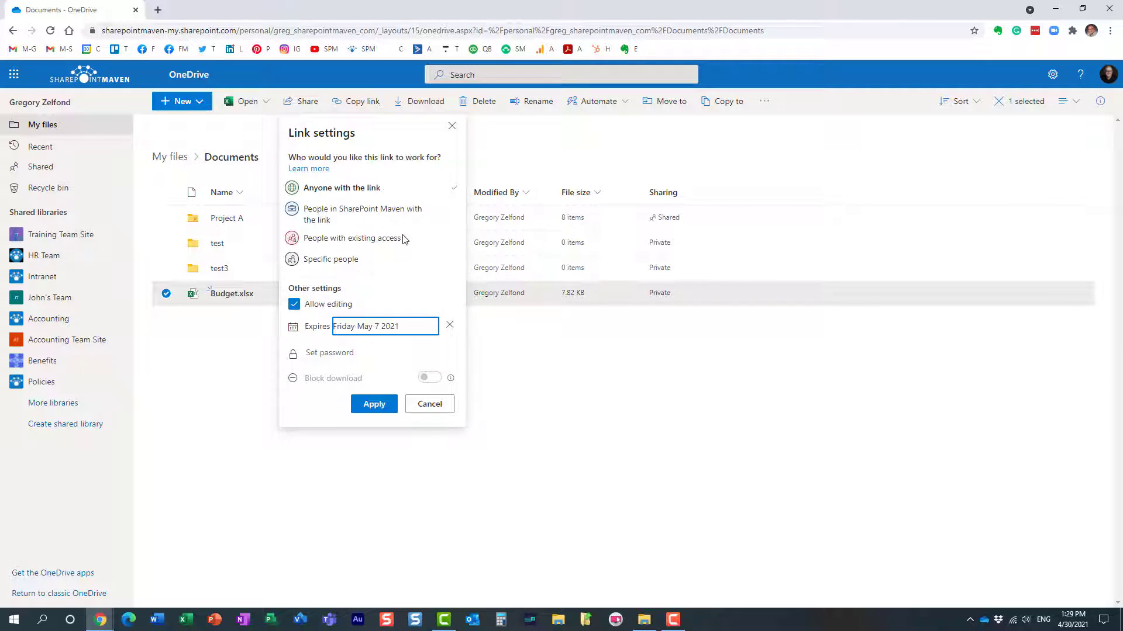
click(325, 351)
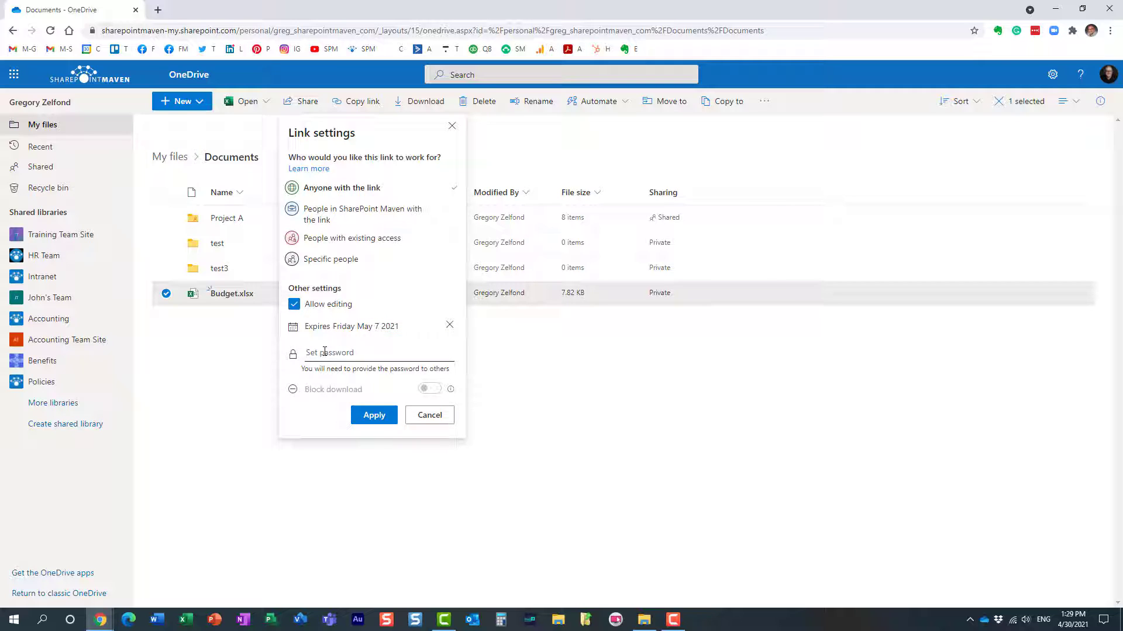
text(•••••)
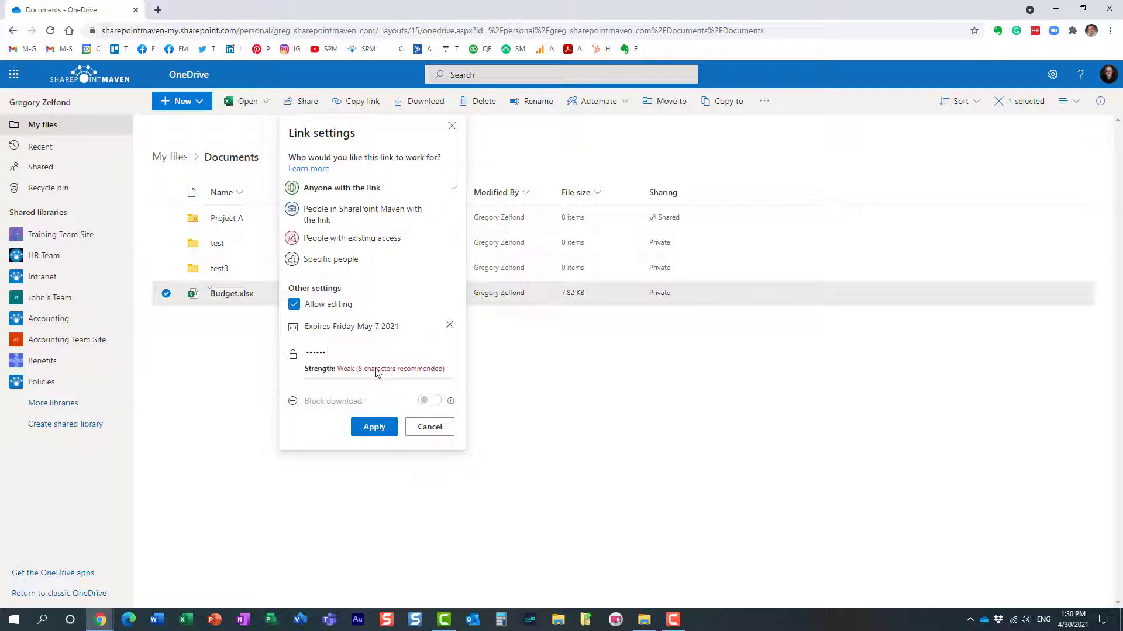
Apply the protected link settings and send the Budget.xlsx link to a suggested colleague.
mouse_move(353, 372)
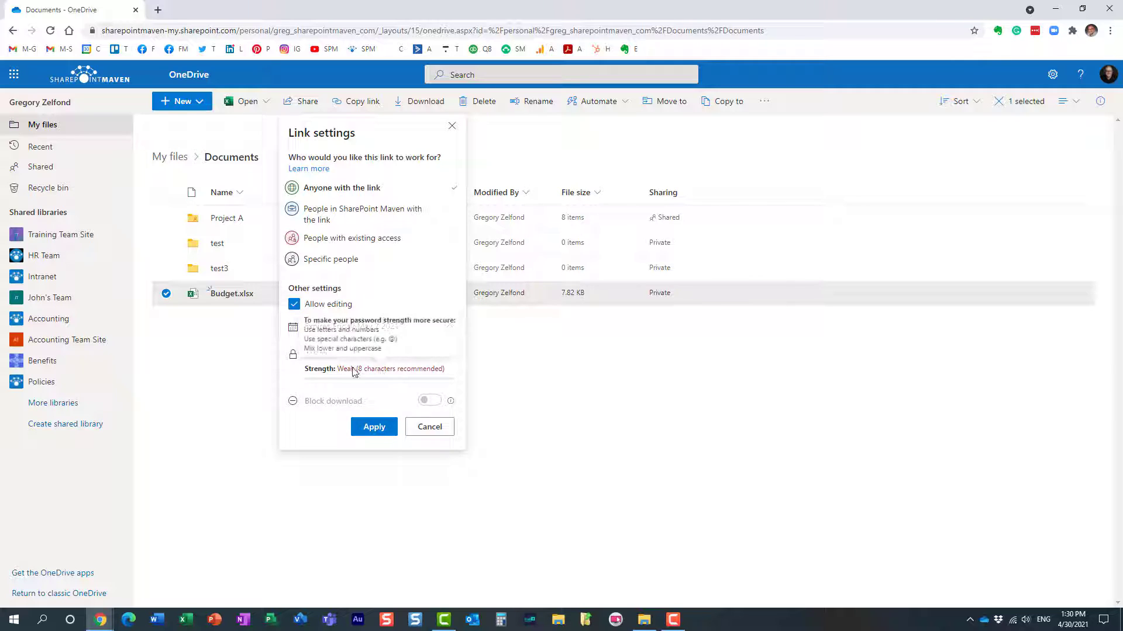
click(373, 426)
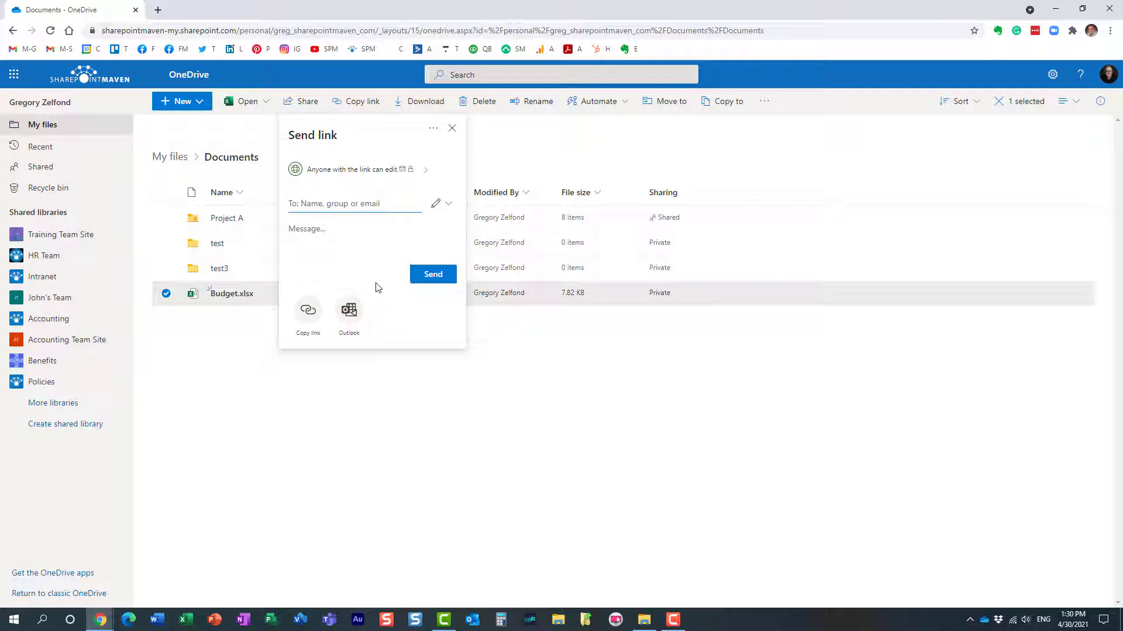
click(326, 217)
text(john)
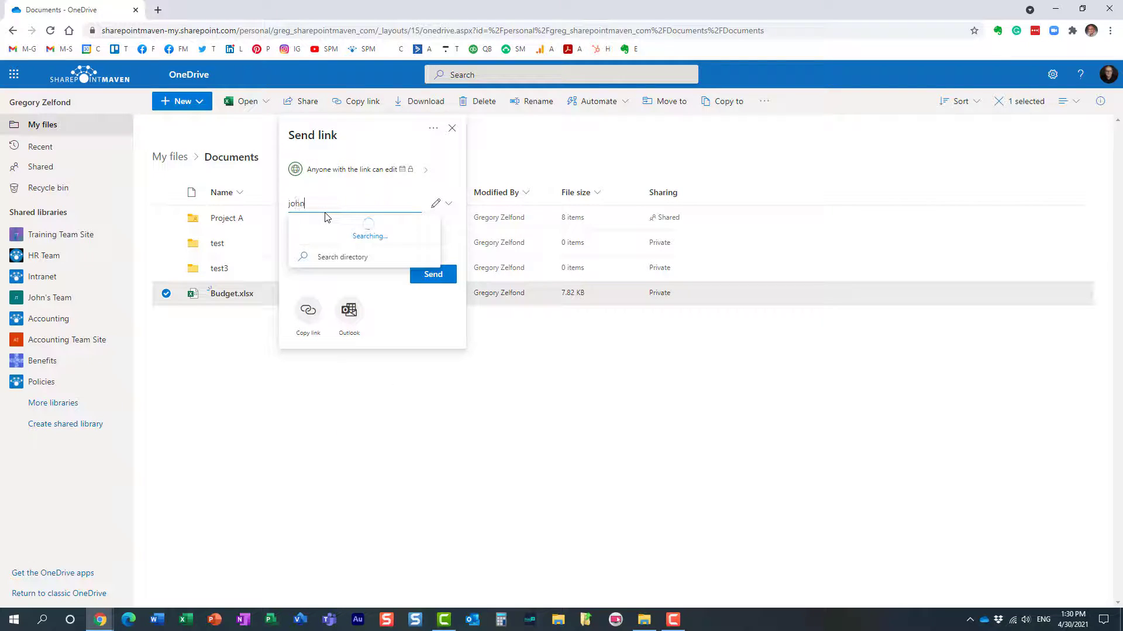
click(347, 233)
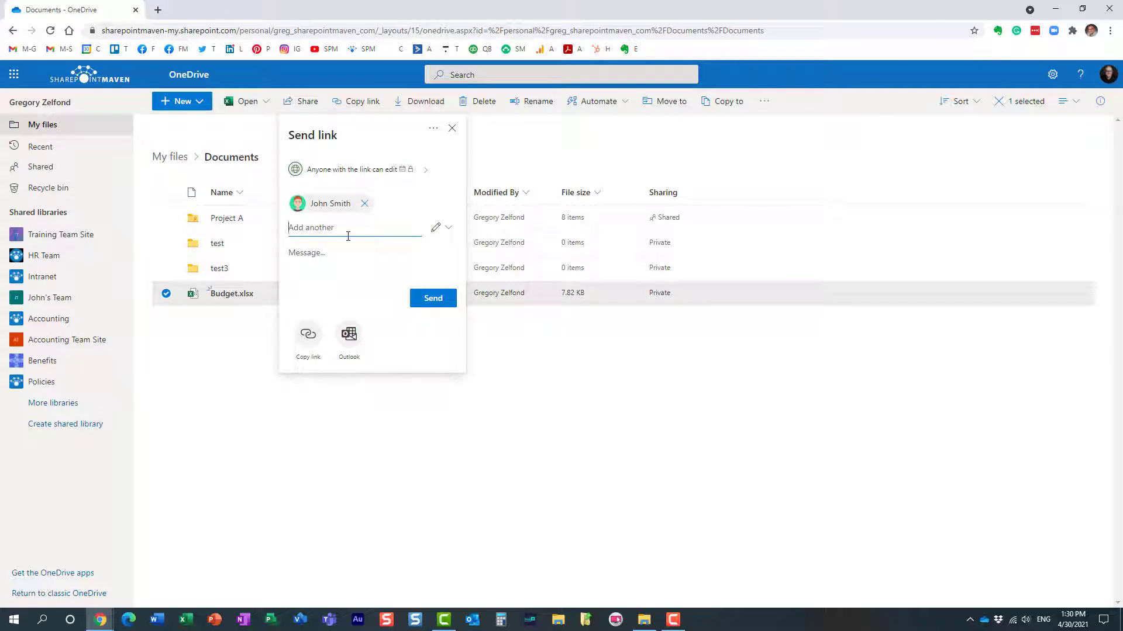
click(435, 303)
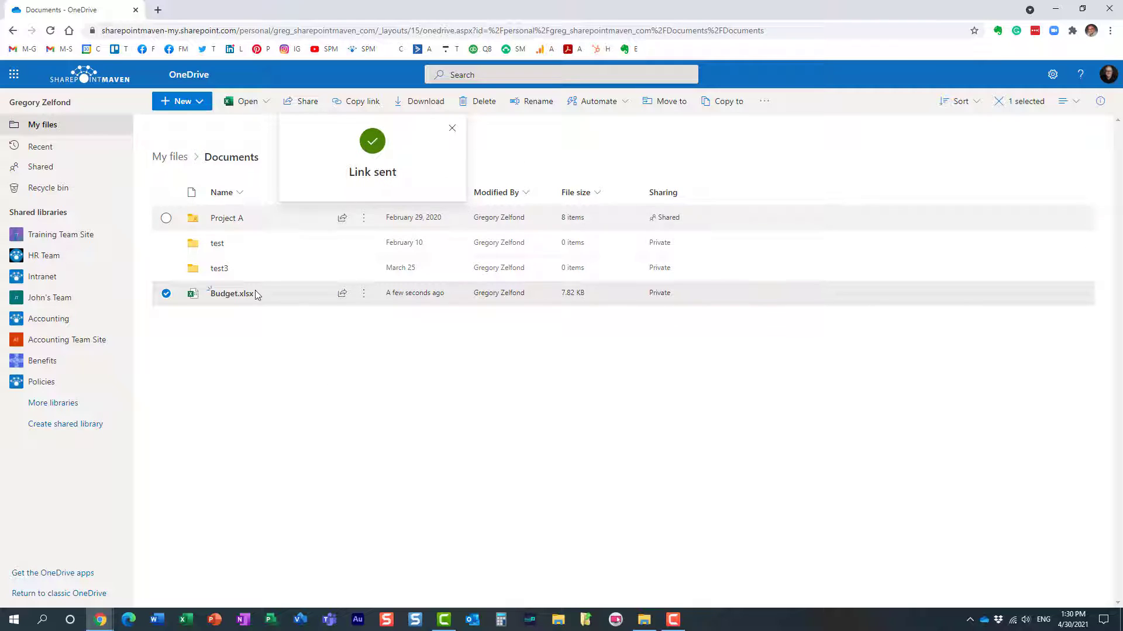
click(350, 403)
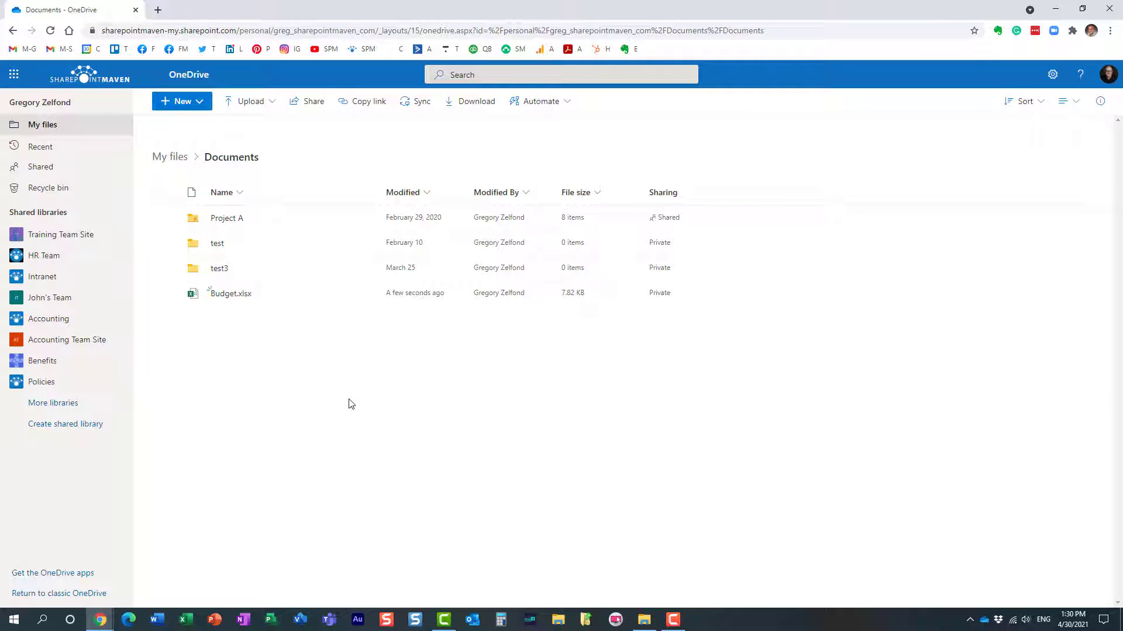
In the recipient's Outlook inbox, open the shared Budget email and follow its Open link.
mouse_move(108, 621)
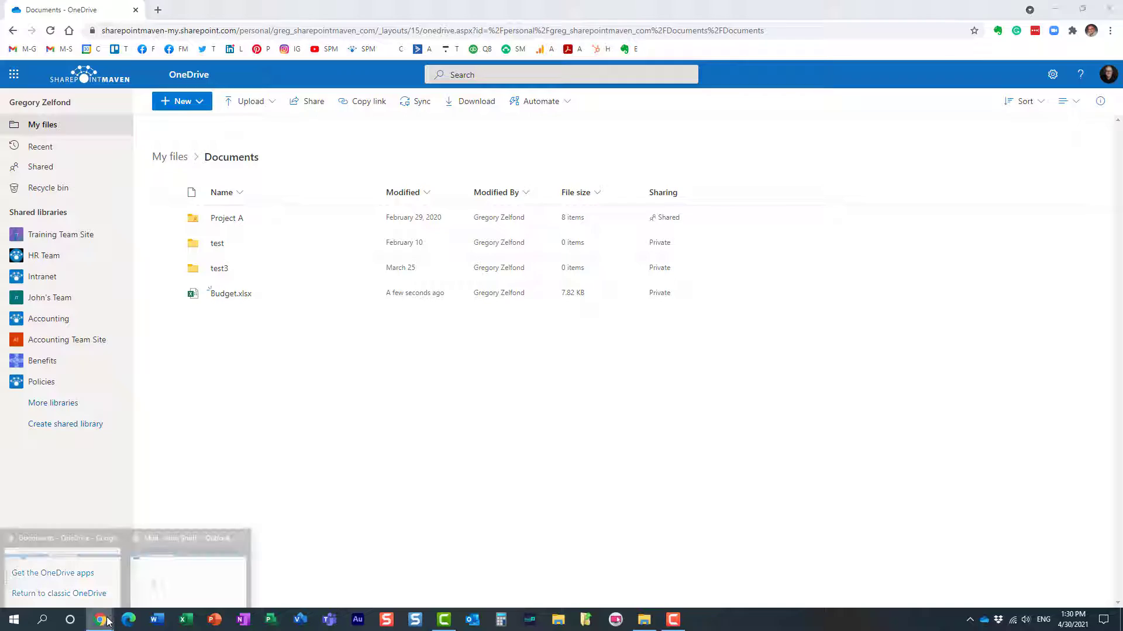
click(175, 576)
click(227, 178)
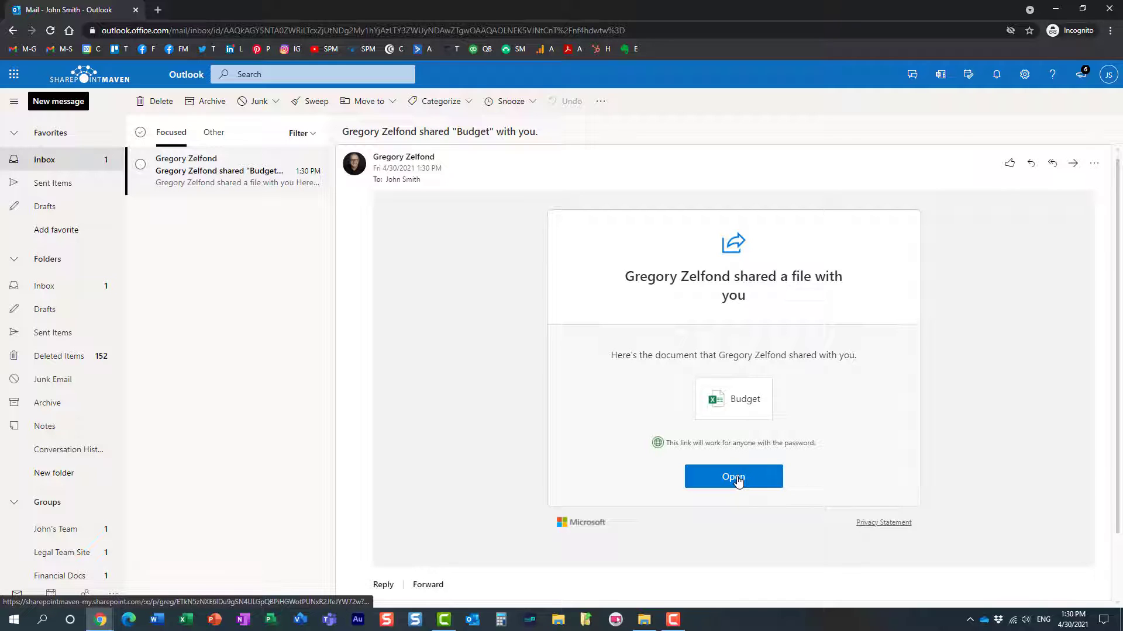
click(737, 479)
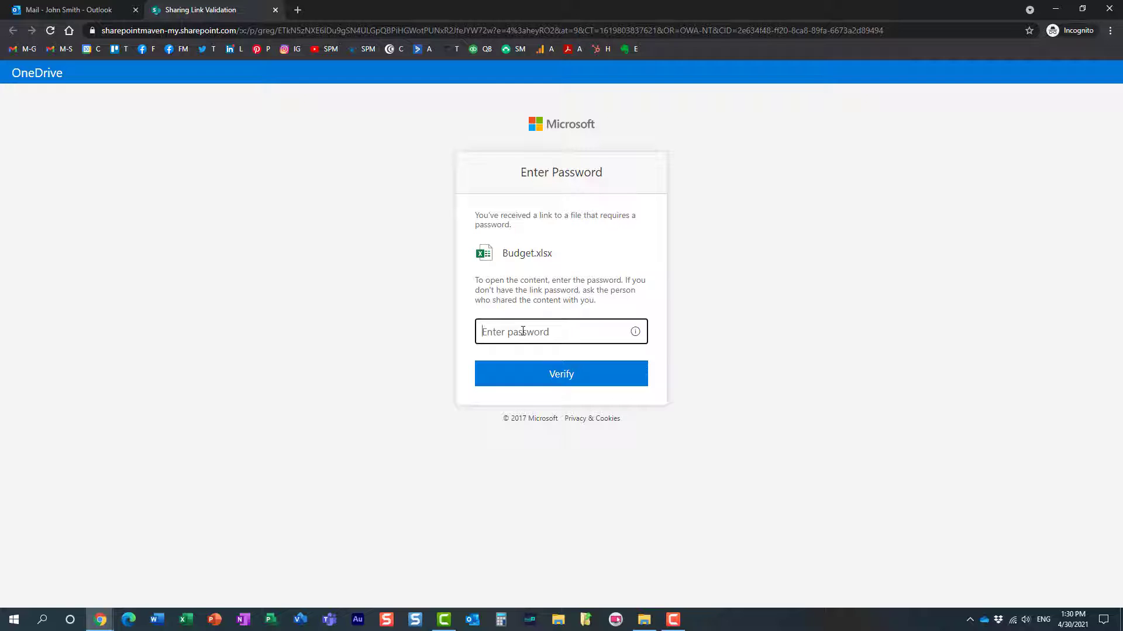
Enter the link password to unlock Budget.xlsx for the recipient.
text(******)
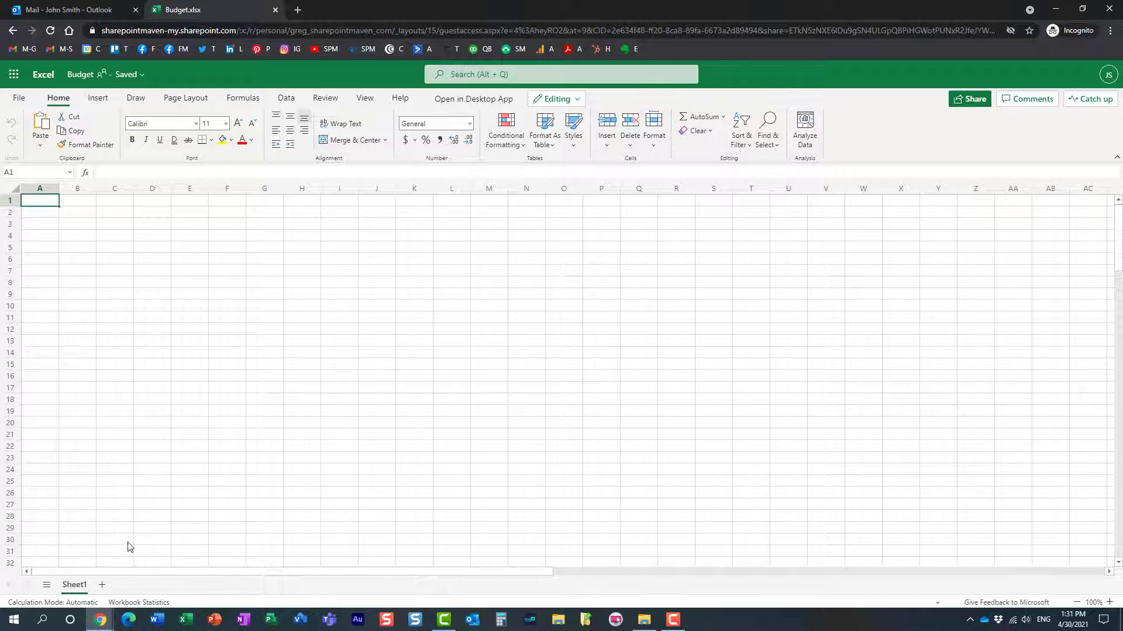
mouse_move(104, 620)
click(98, 567)
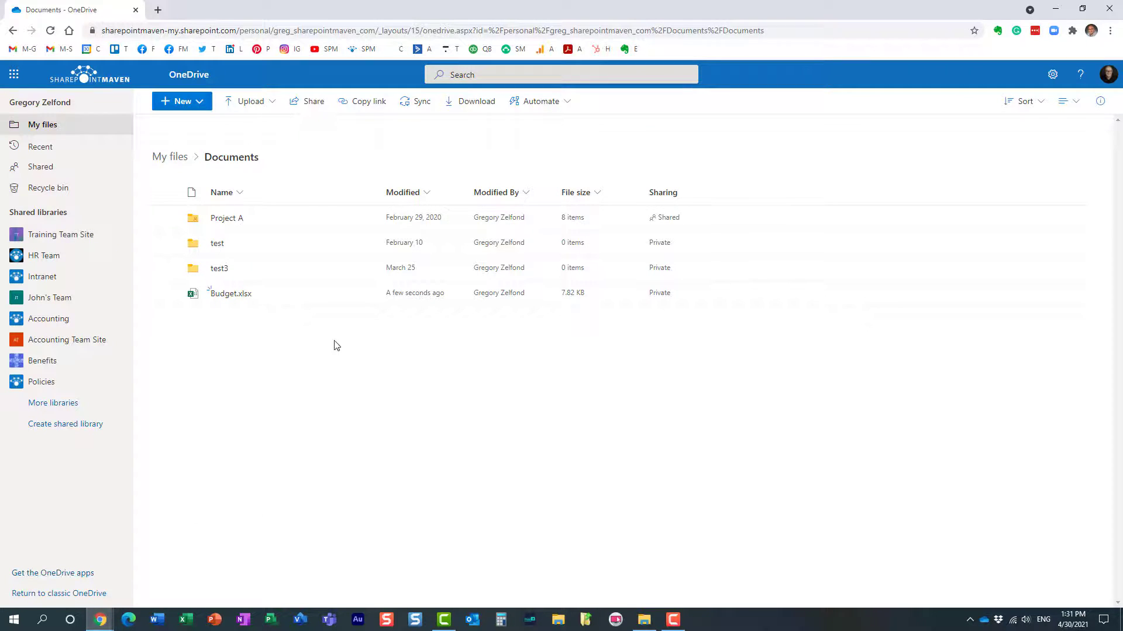
right_click(232, 295)
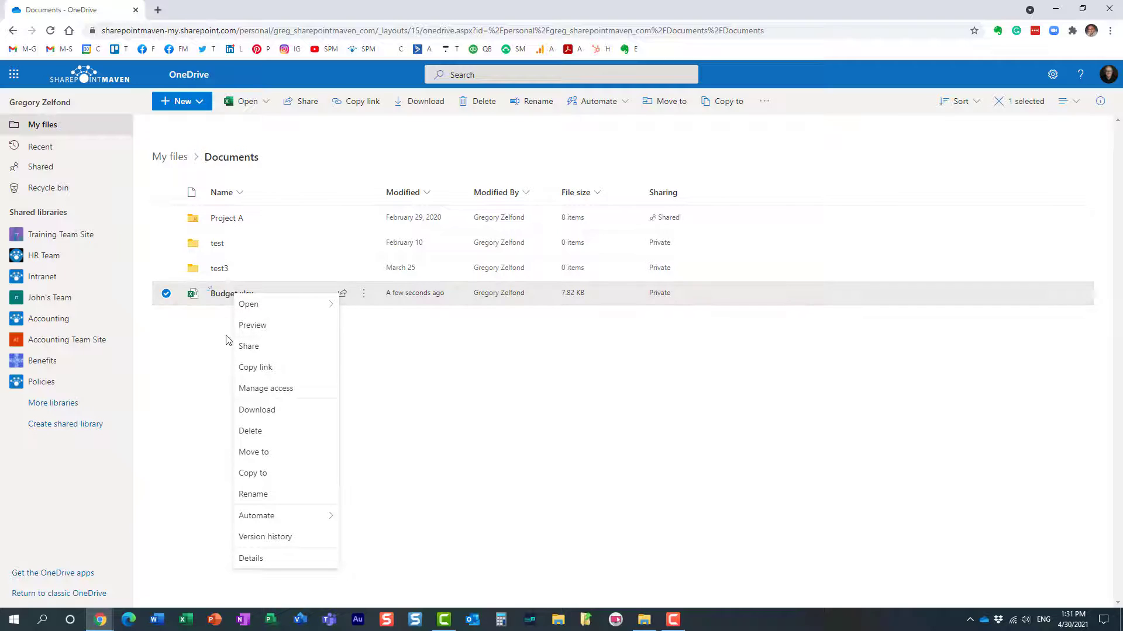
click(374, 346)
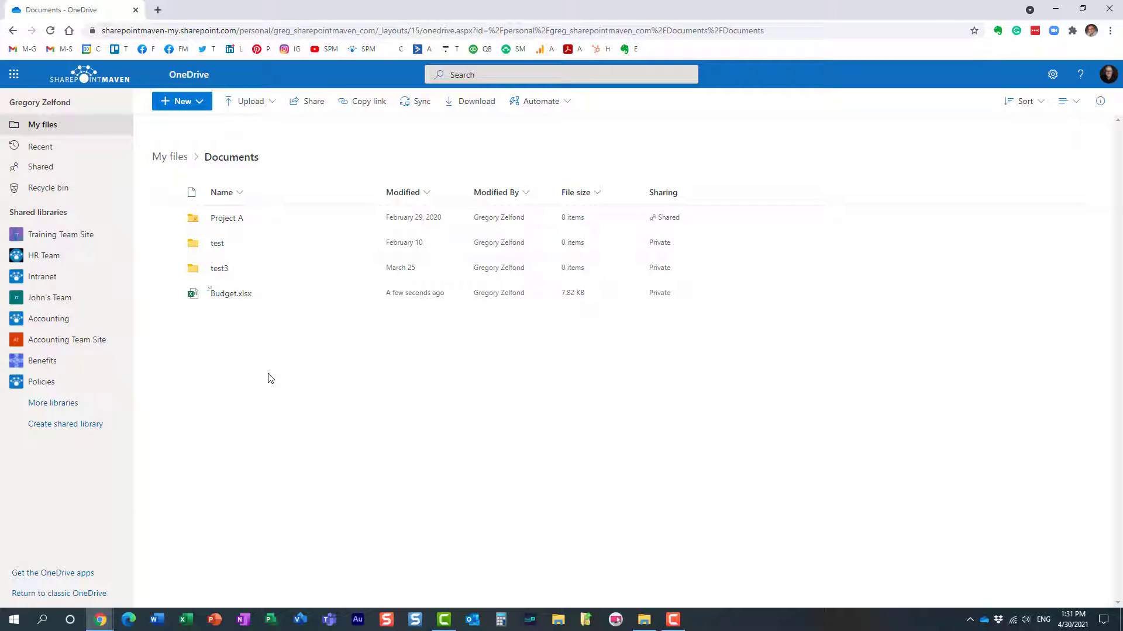
right_click(226, 294)
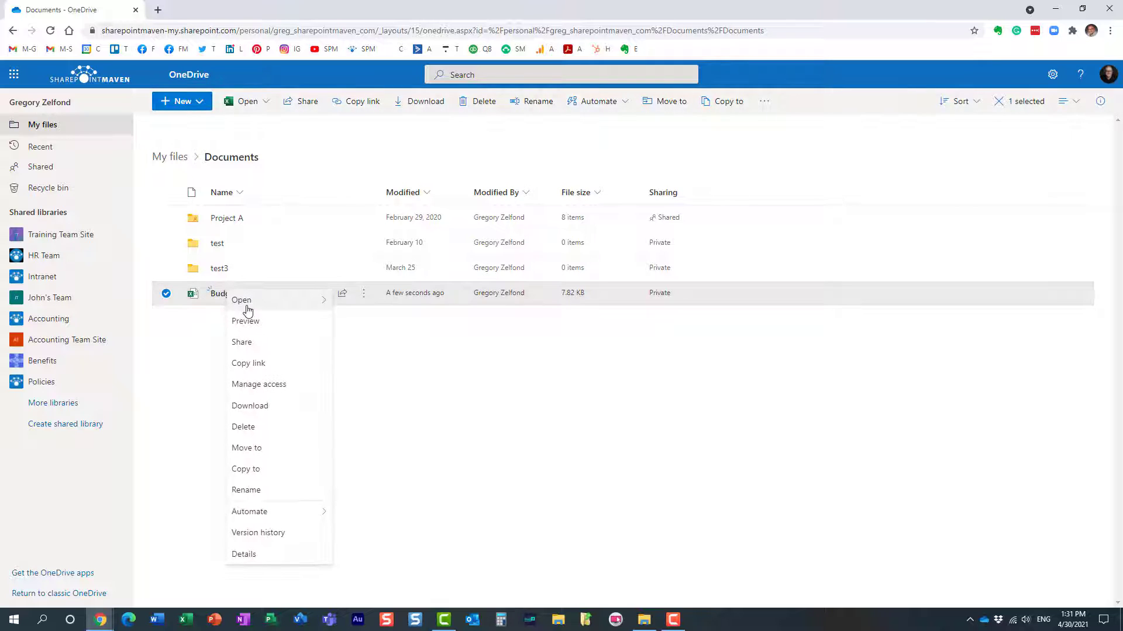
click(252, 341)
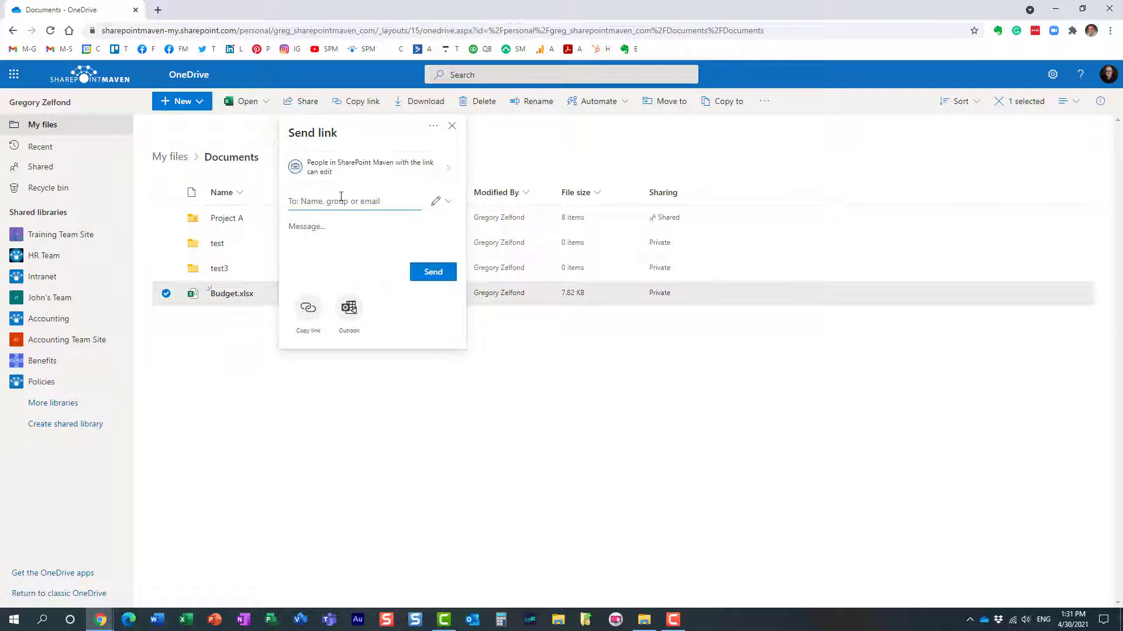
click(331, 168)
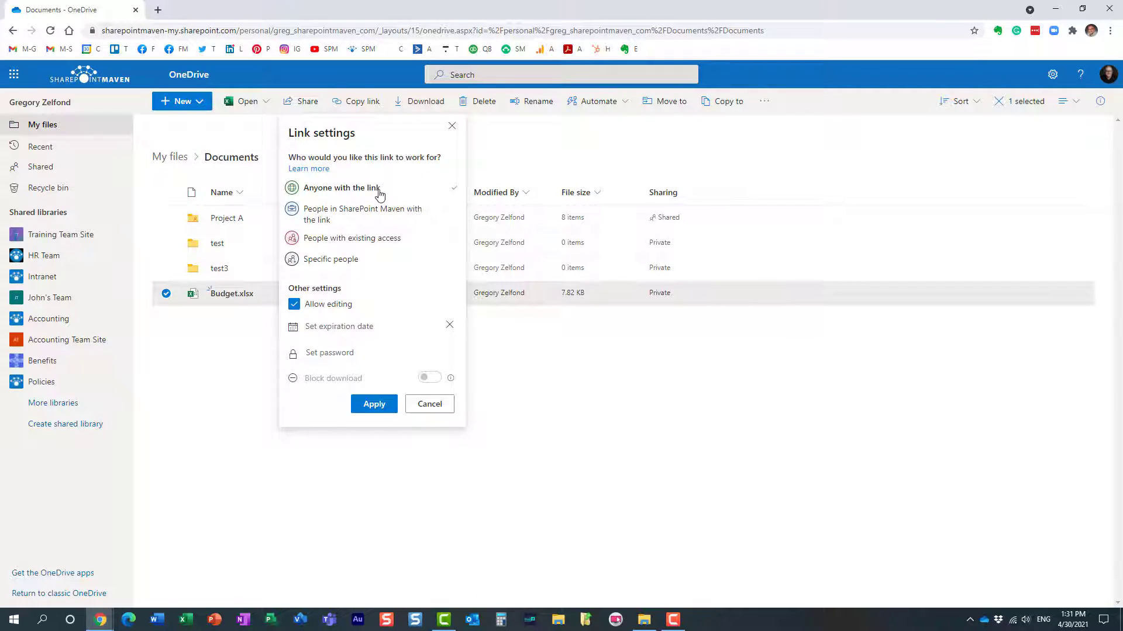
click(339, 261)
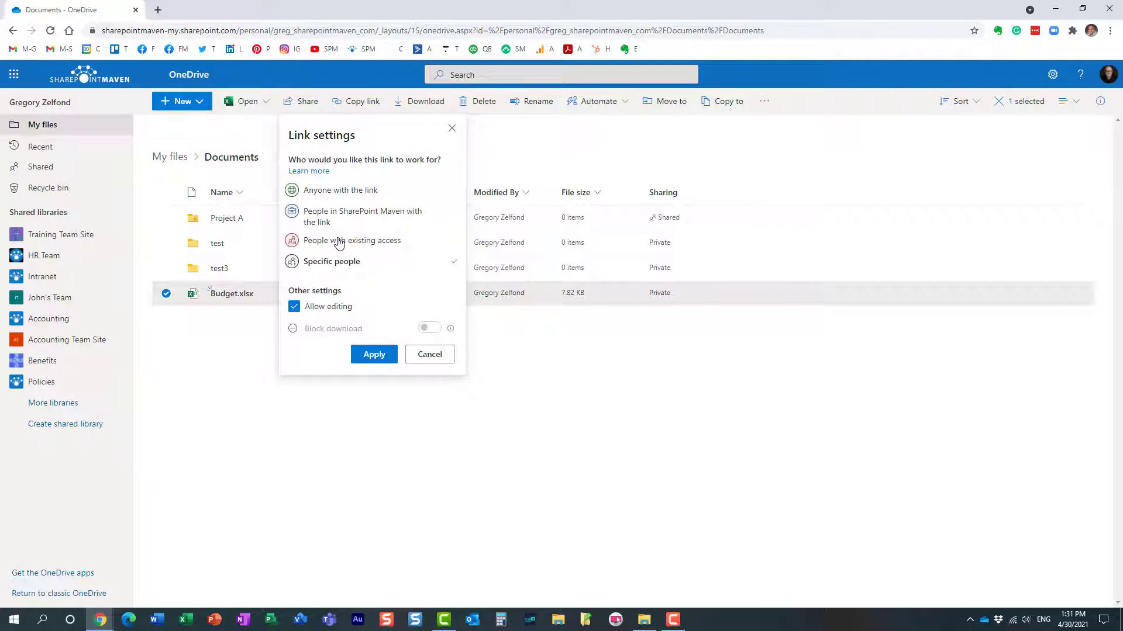
click(338, 214)
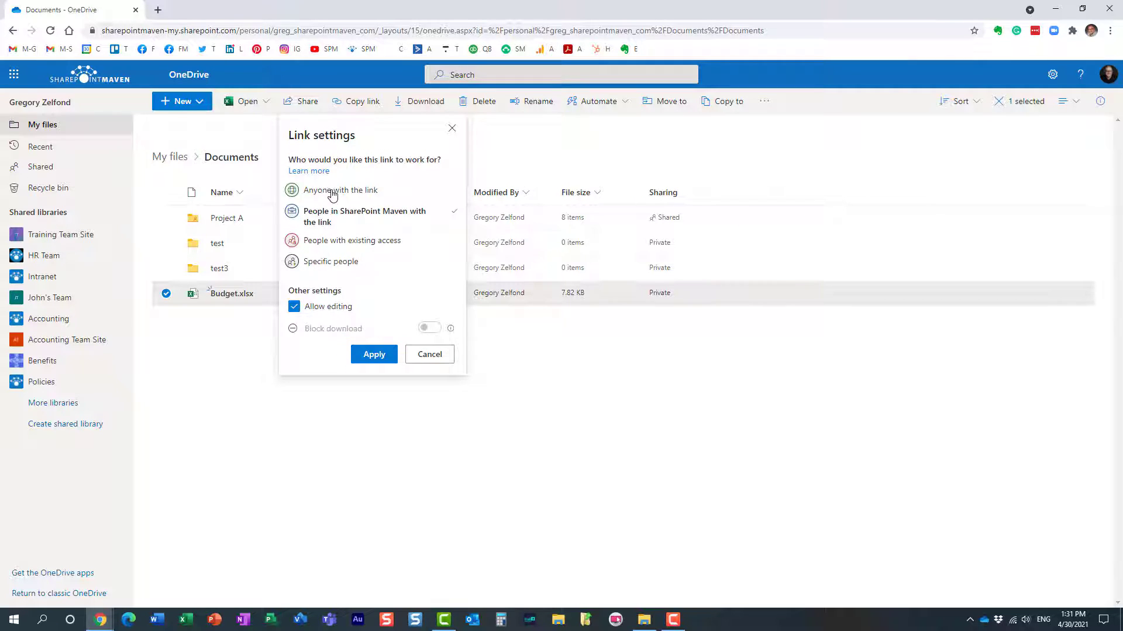
click(333, 193)
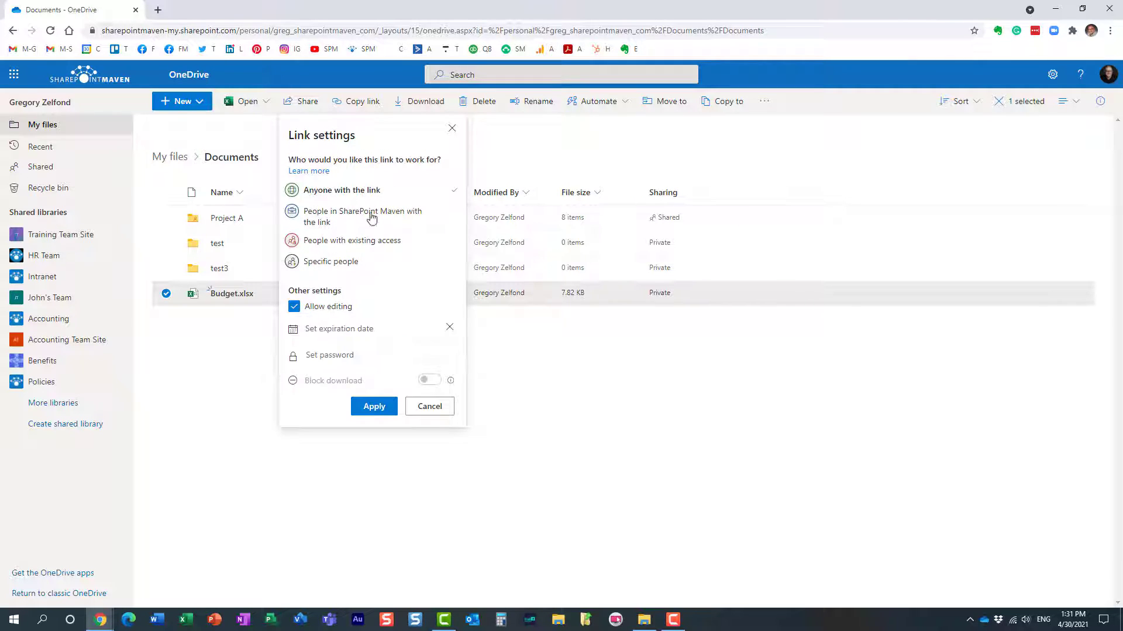
click(430, 406)
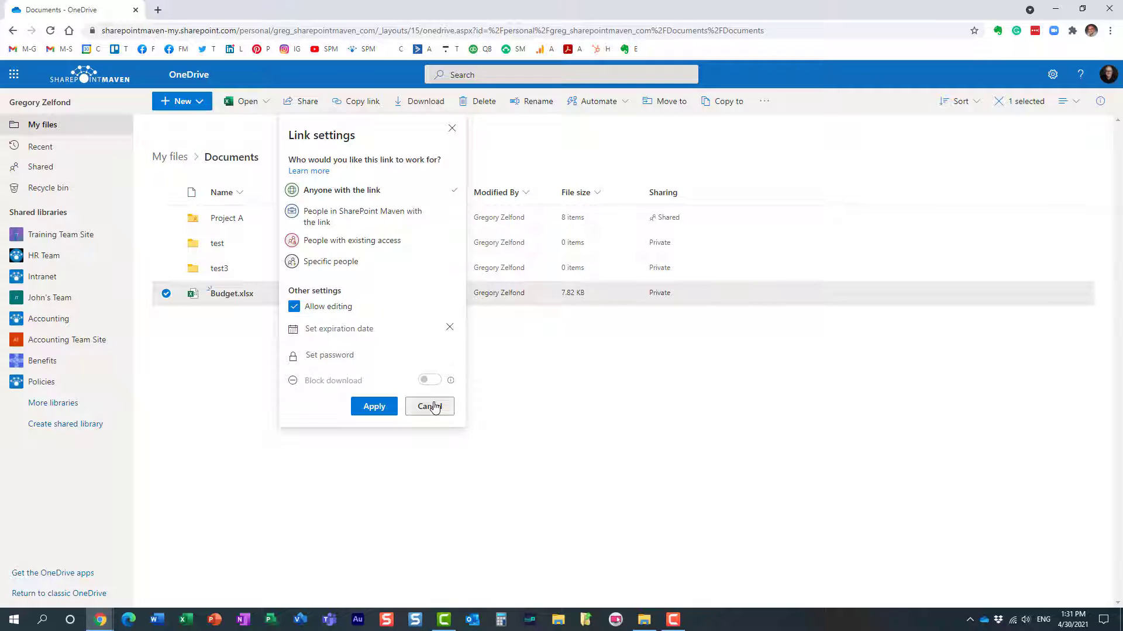
click(453, 129)
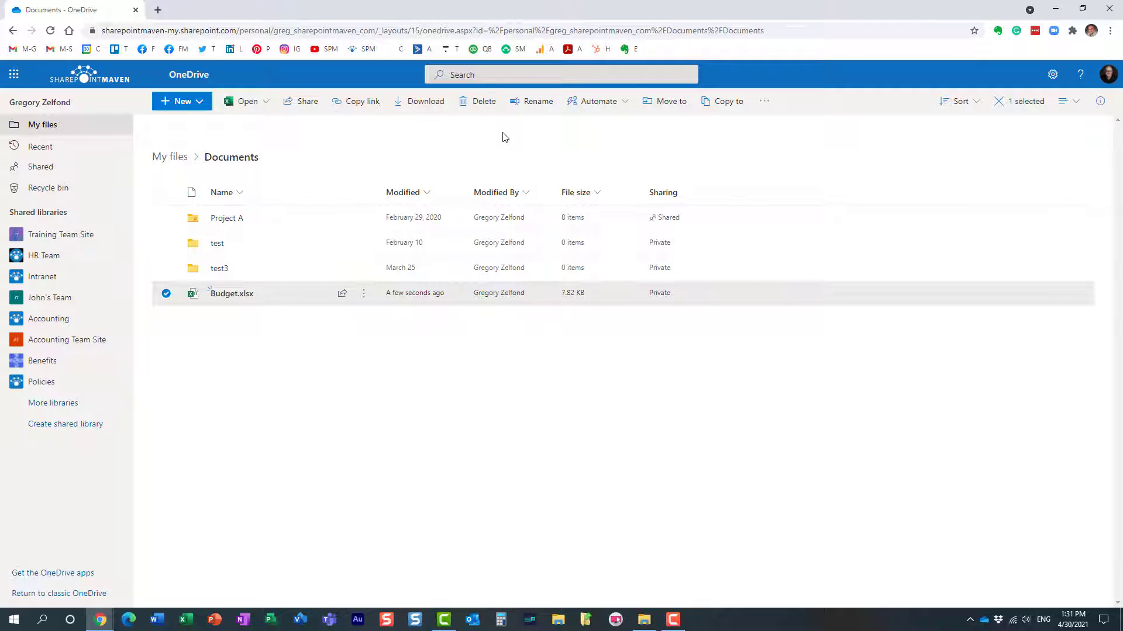